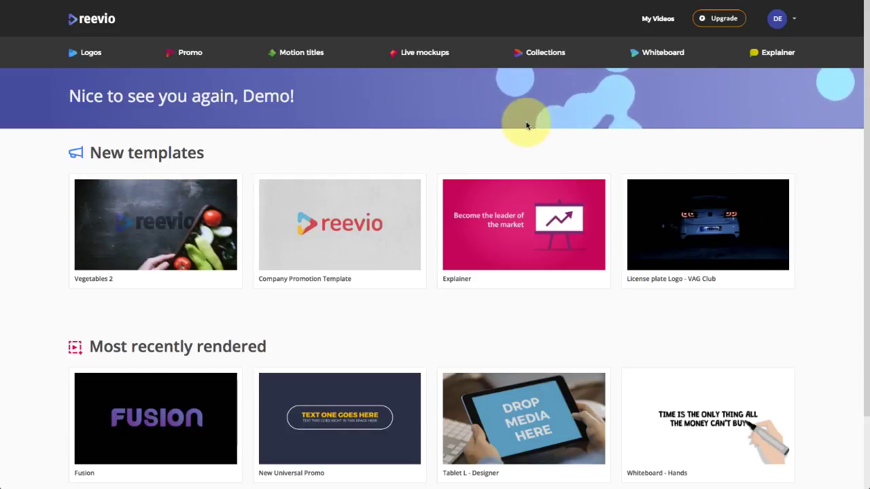
- Start a new video from the New Universal Promo template in the promo collection
click(189, 55)
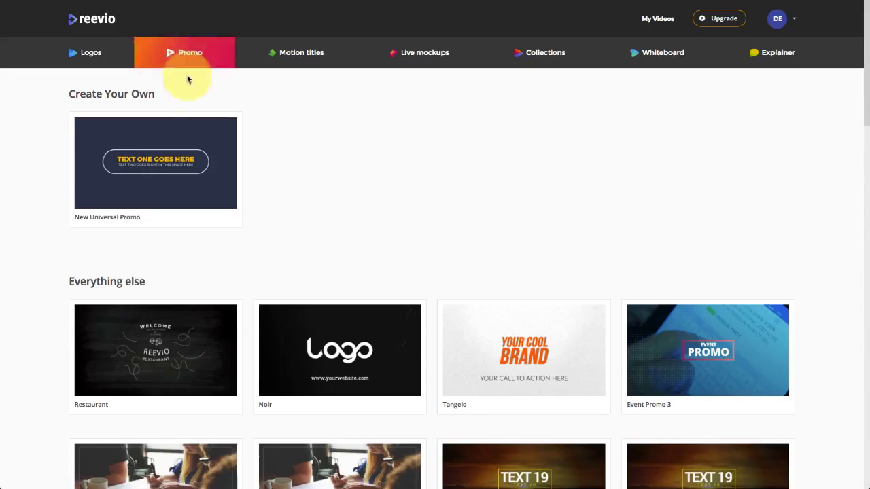
click(136, 221)
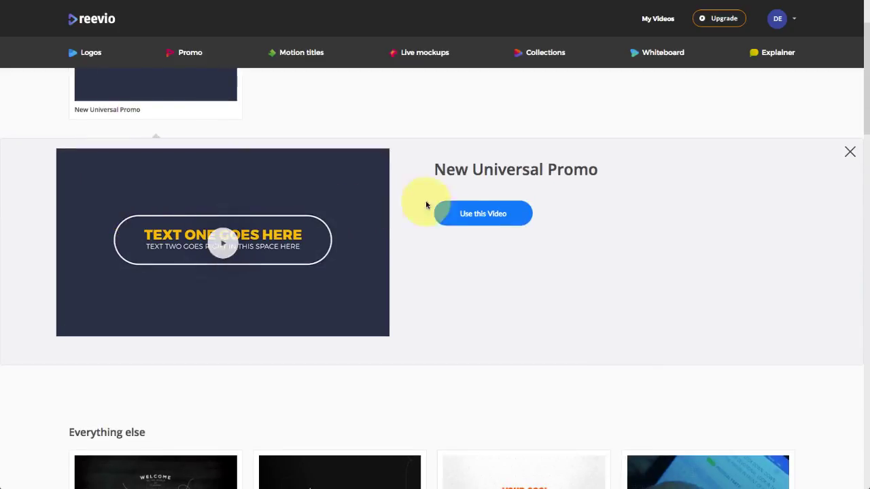
click(483, 220)
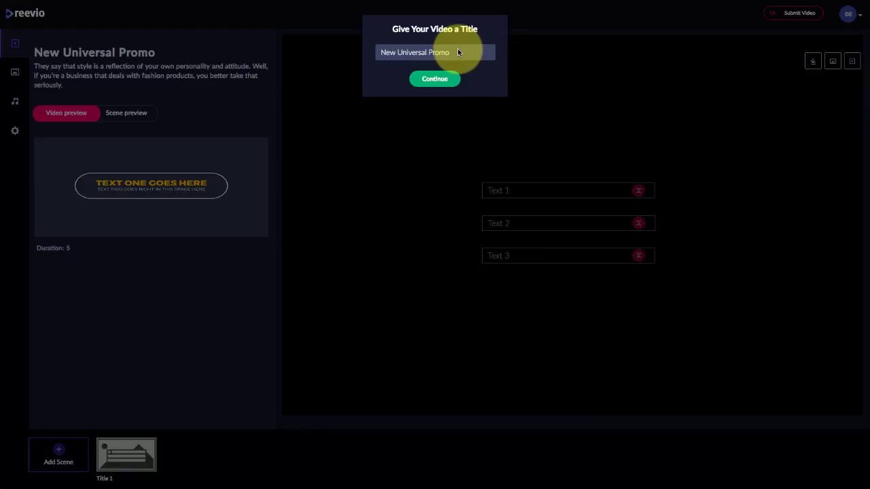
- Title the new video "Promo Demo" and continue into the editor
click(458, 51)
drag(457, 50, 369, 55)
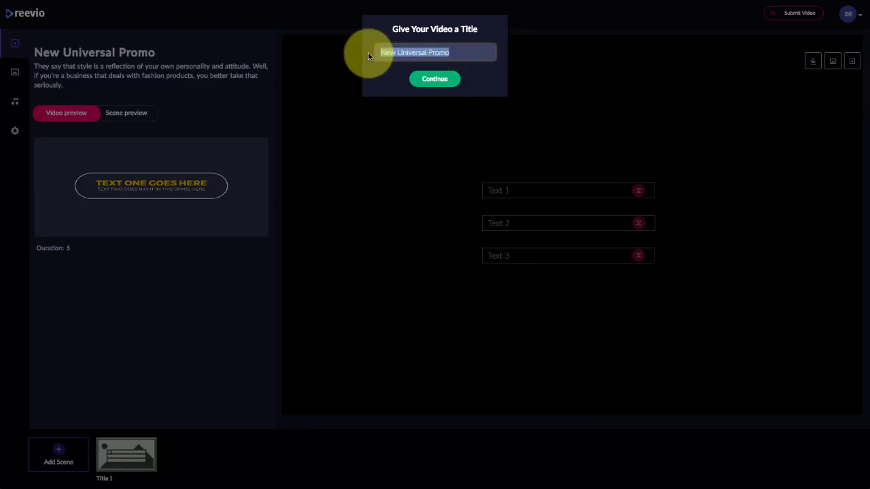
text(P)
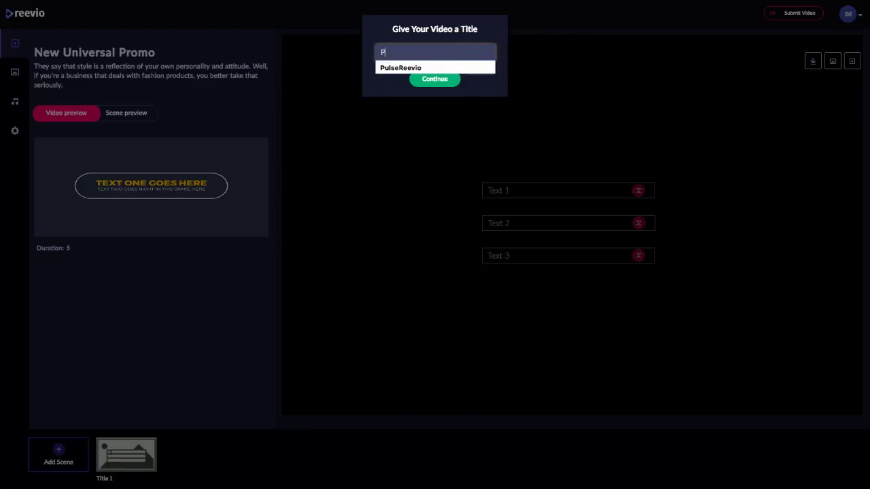
text(u)
key(BackSpace)
text(rom)
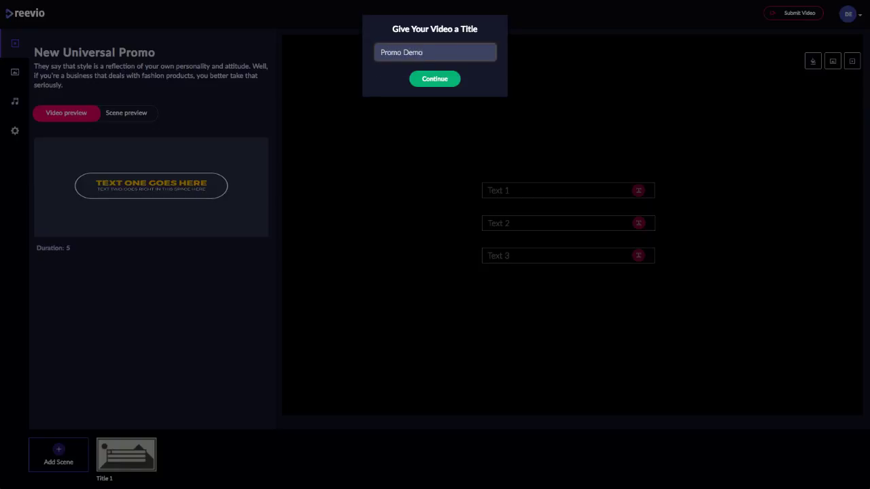
text(o Demo)
click(423, 78)
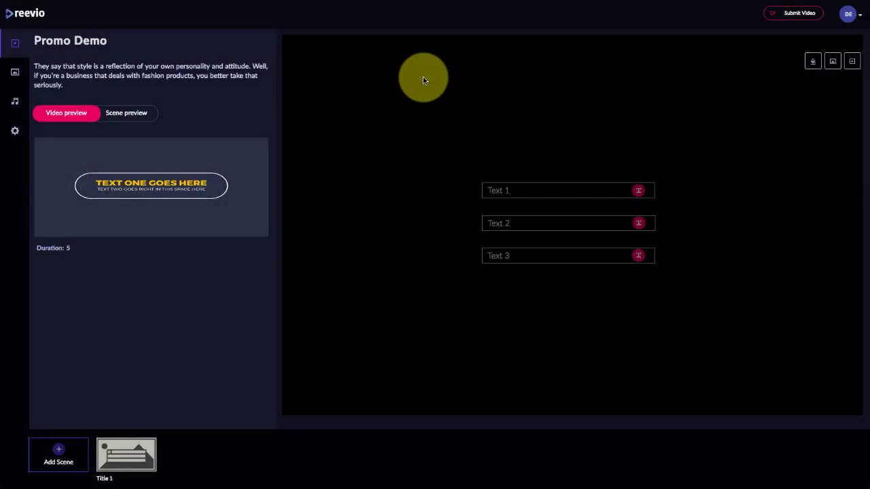
- Add the scenes Title 1, iPad L - holding man night, Just Your Video and Universal Template Scene 21, and close the scene picker
click(58, 452)
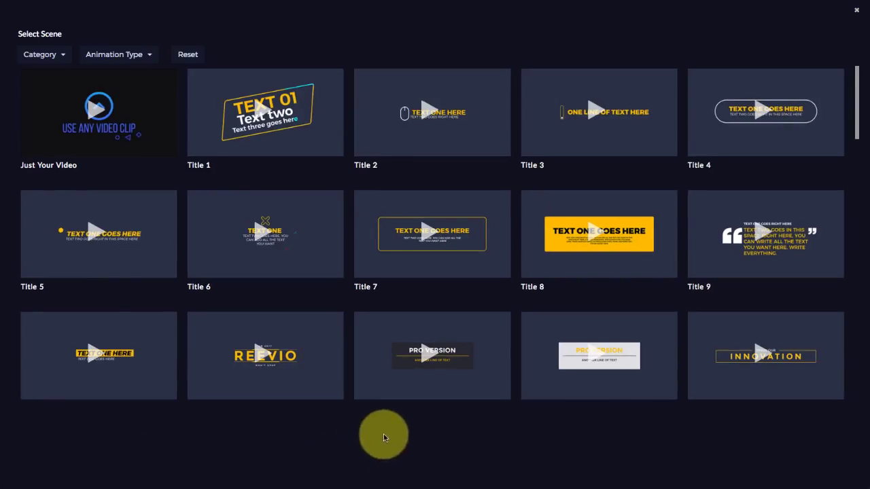
mouse_move(268, 75)
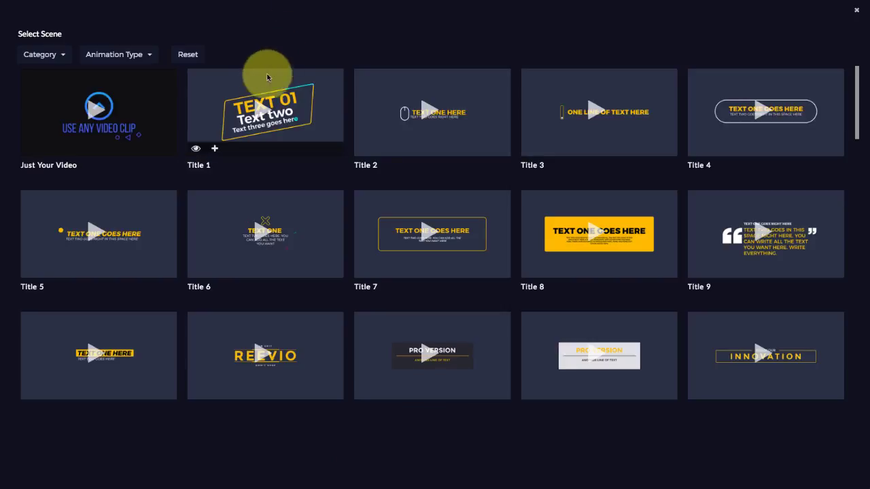
click(216, 150)
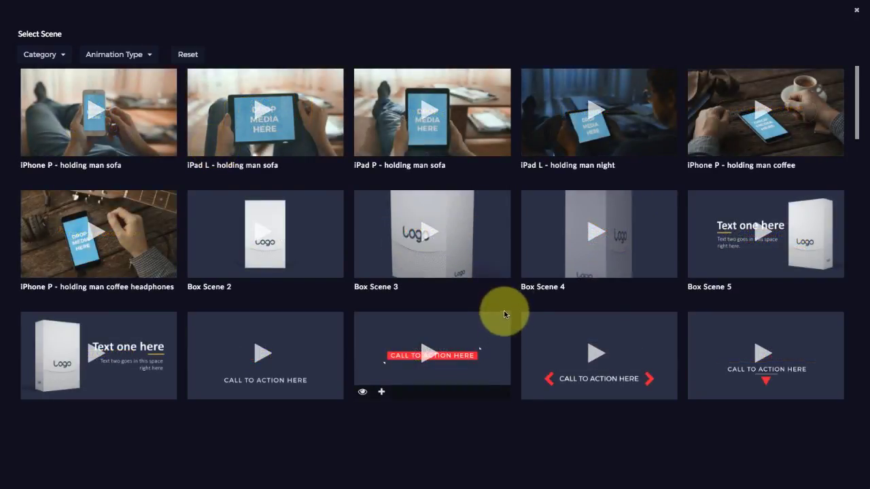
mouse_move(560, 235)
mouse_move(609, 146)
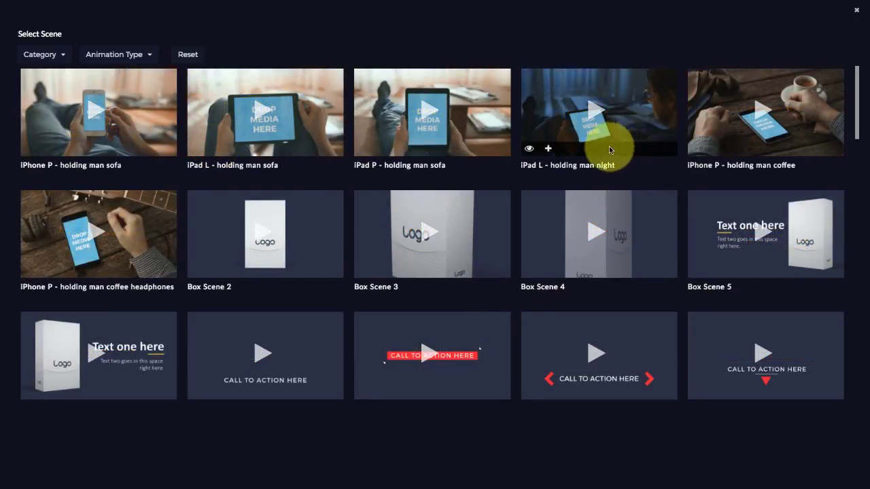
click(548, 149)
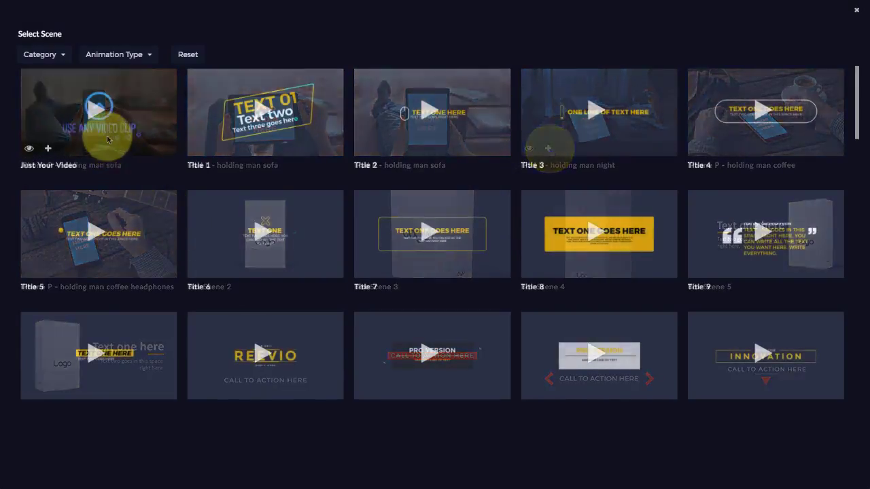
click(48, 150)
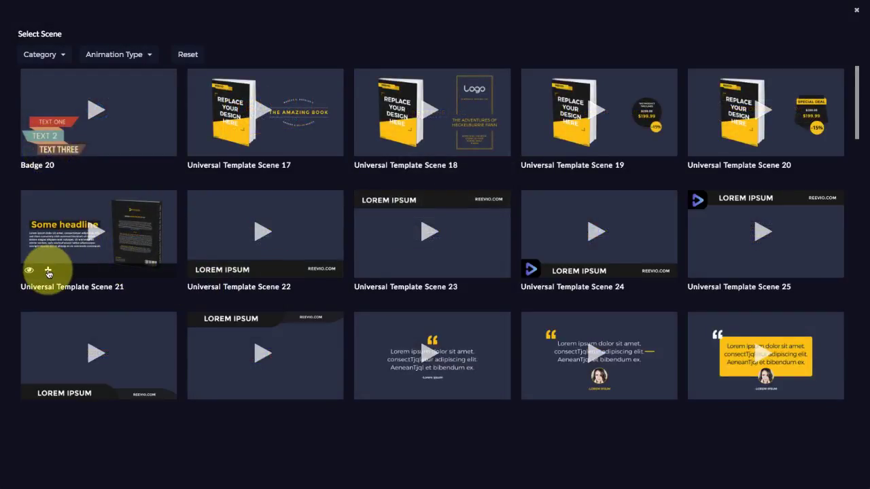
click(48, 272)
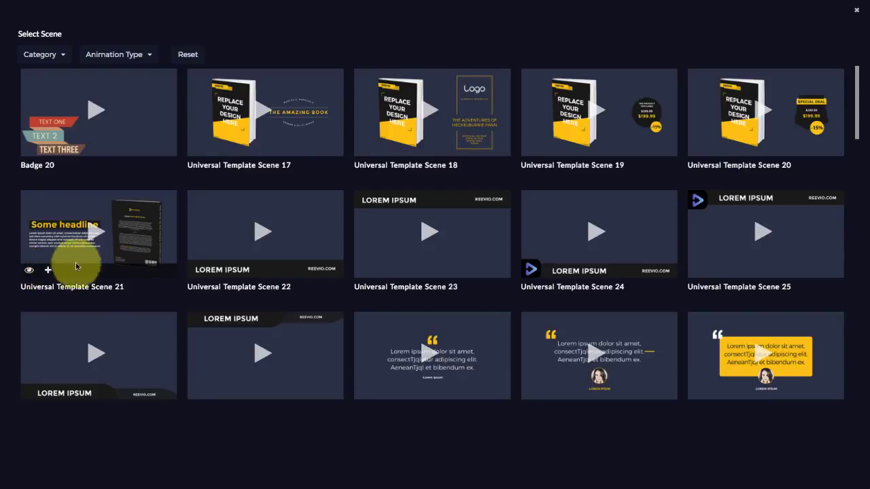
mouse_move(621, 87)
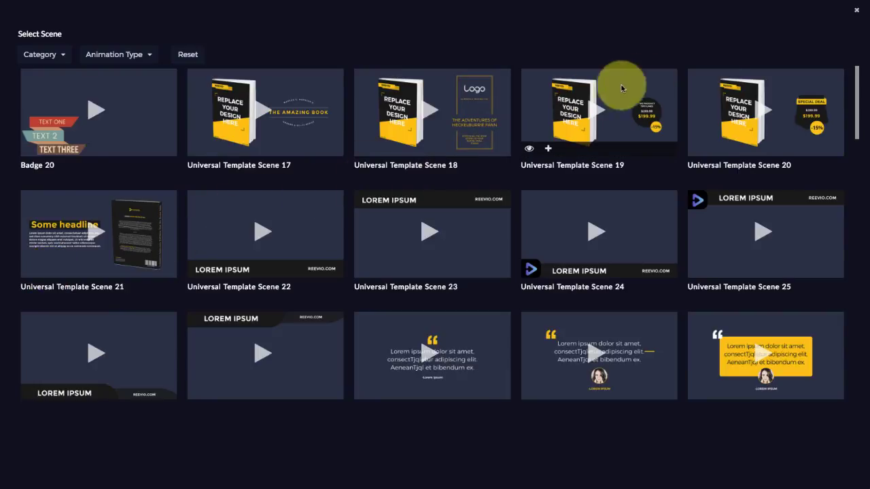
click(855, 12)
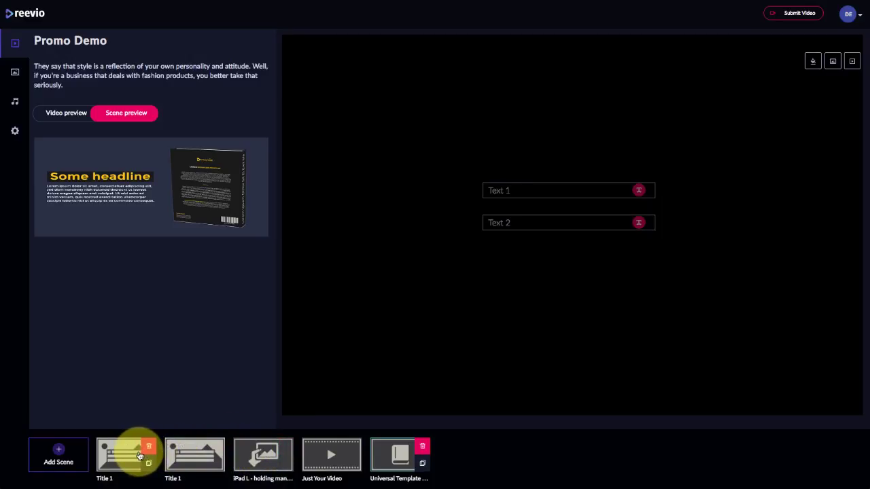
- Reorder the timeline by moving the first Title 1 scene to the end and the Universal Template scene to second place
drag(139, 456, 412, 456)
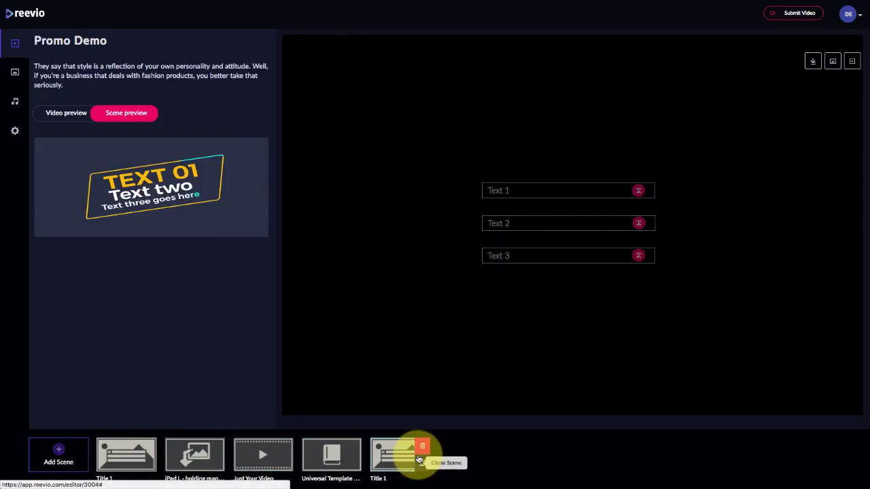
drag(338, 460, 188, 455)
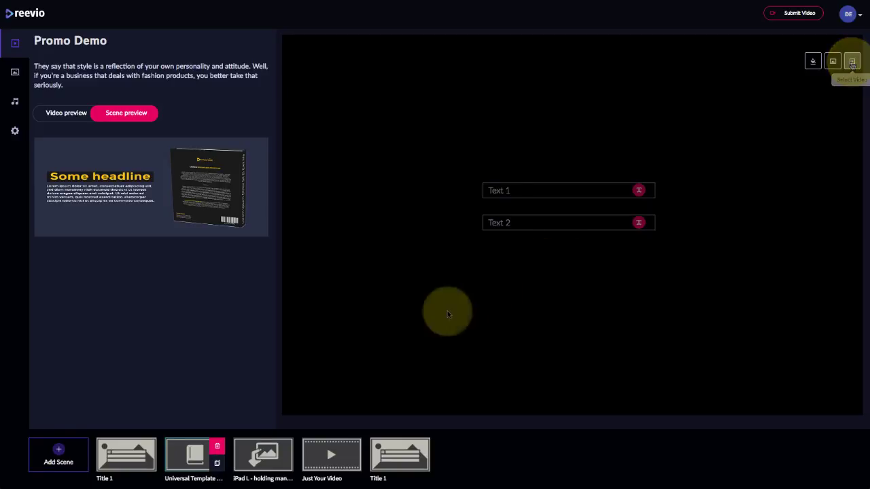
- Select the Just Your Video scene and look through the photo library and its file import options
click(326, 462)
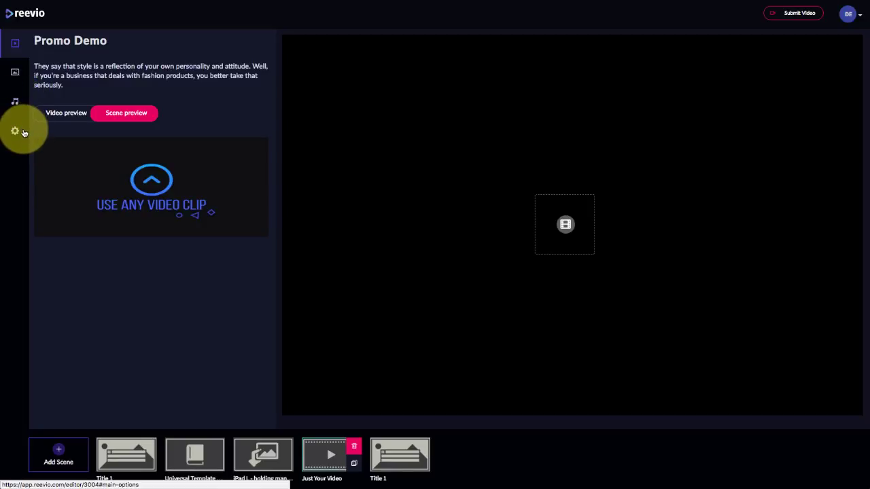
click(16, 74)
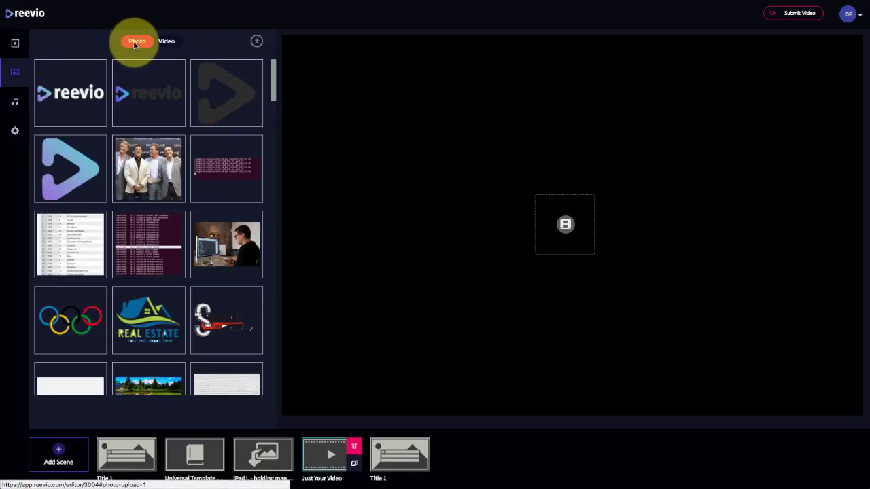
click(257, 42)
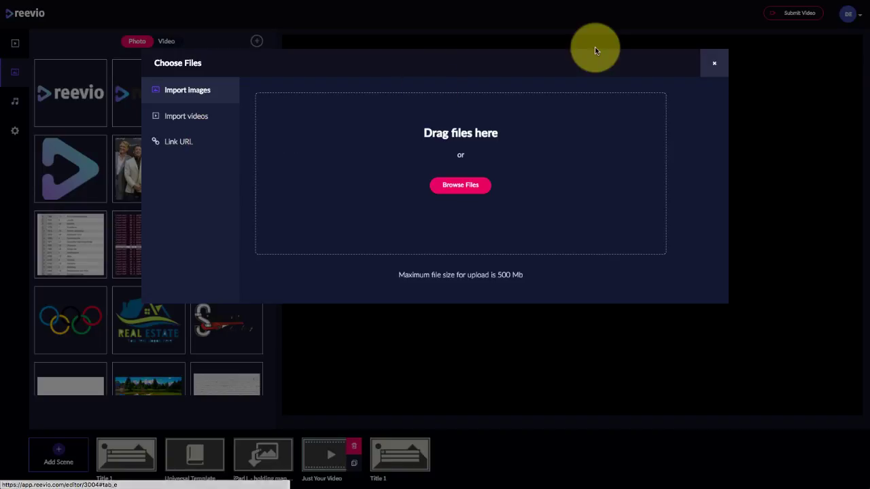
click(713, 67)
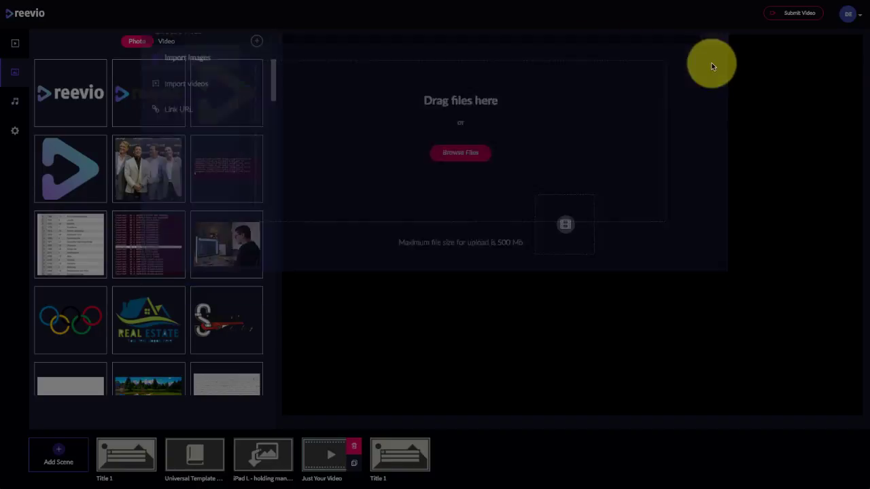
- Set the video's music to "The Notorious B.I.G. - Juicy.mp3" from the Reevio music library
click(16, 102)
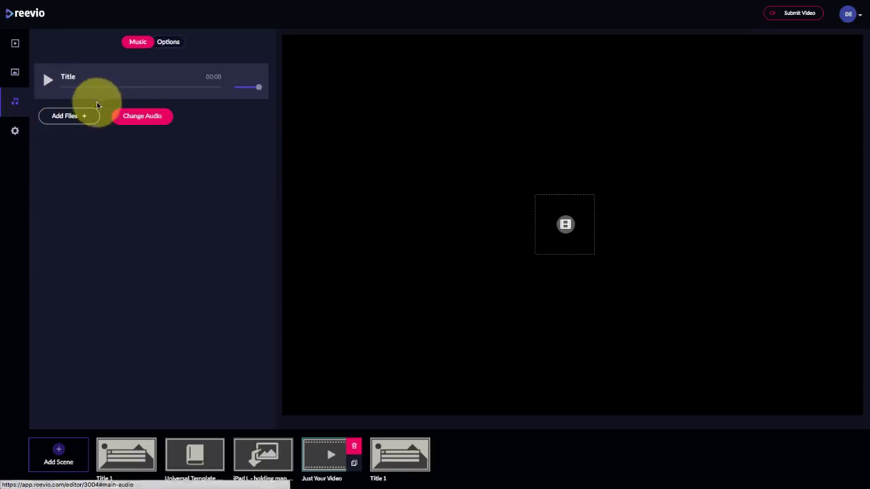
click(140, 117)
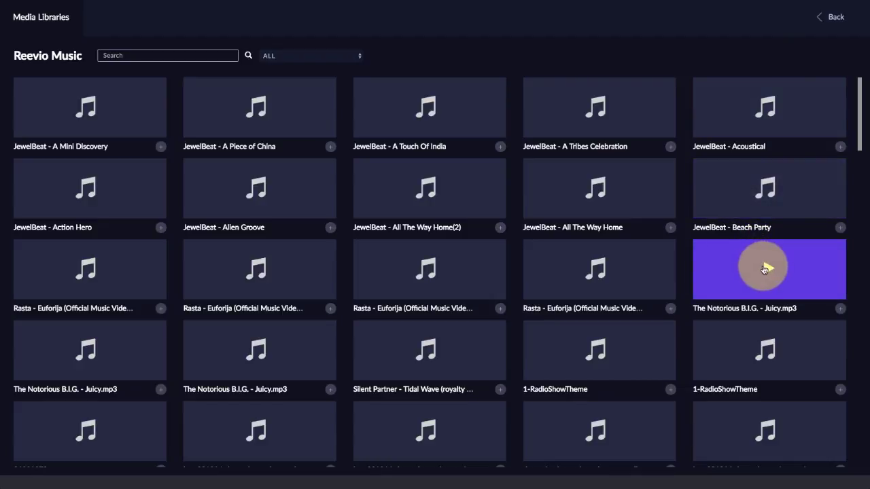
click(843, 312)
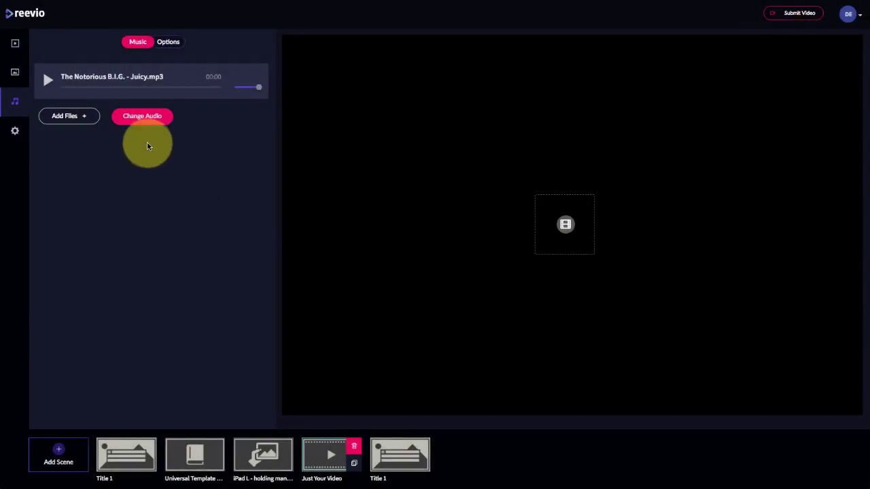
- View the watermark settings and the file chooser for uploading a watermark image, leaving without choosing a file
click(15, 130)
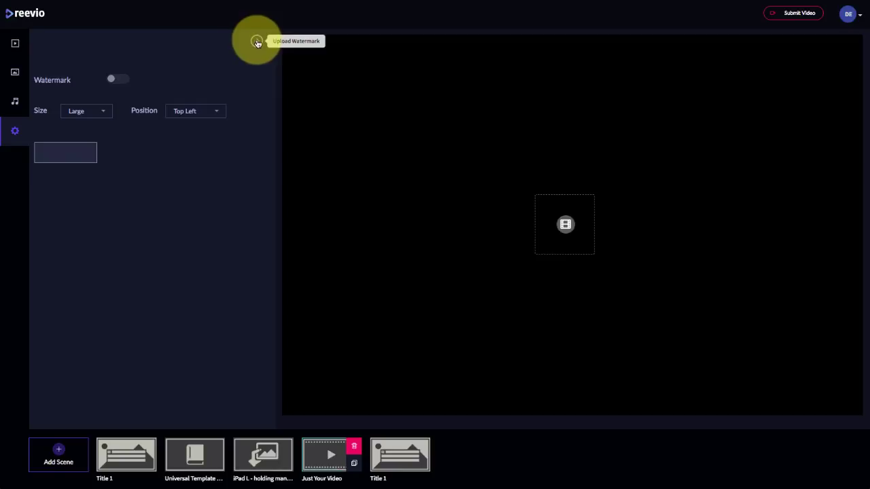
click(257, 43)
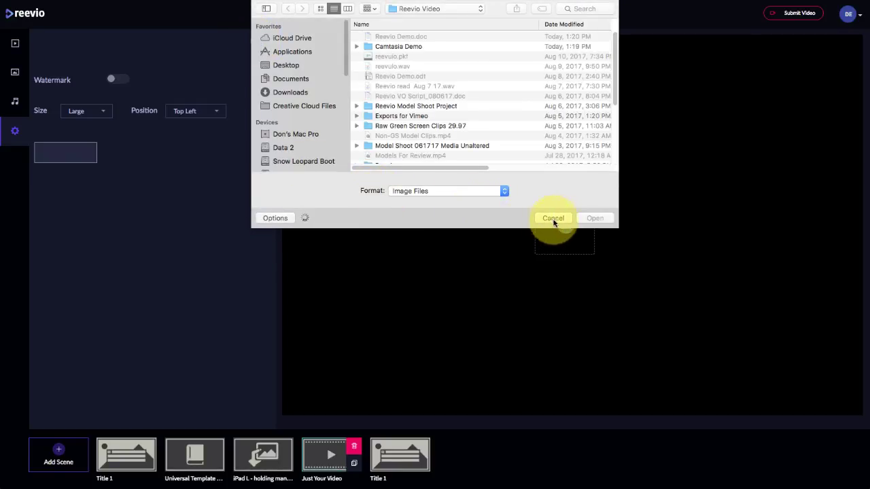
click(556, 220)
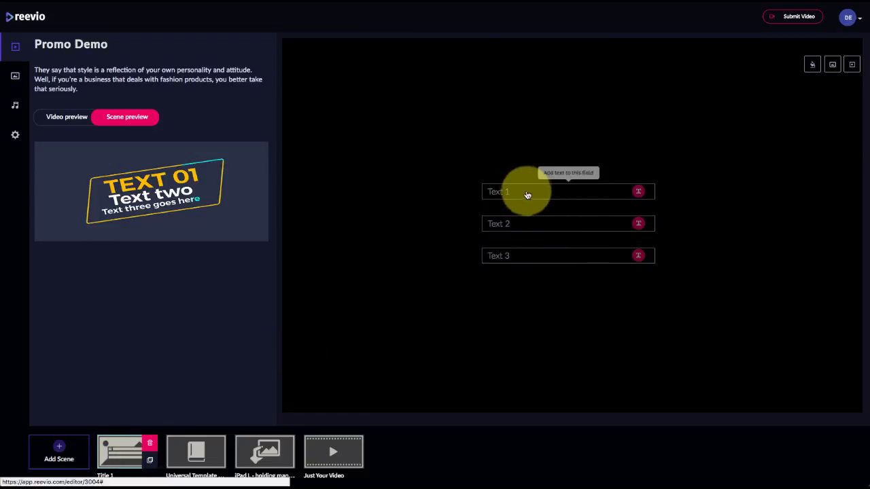
- Confirm the texts "Text 1", "Text 2" and "Text 3" in the three text fields of the Title 1 scene
click(529, 194)
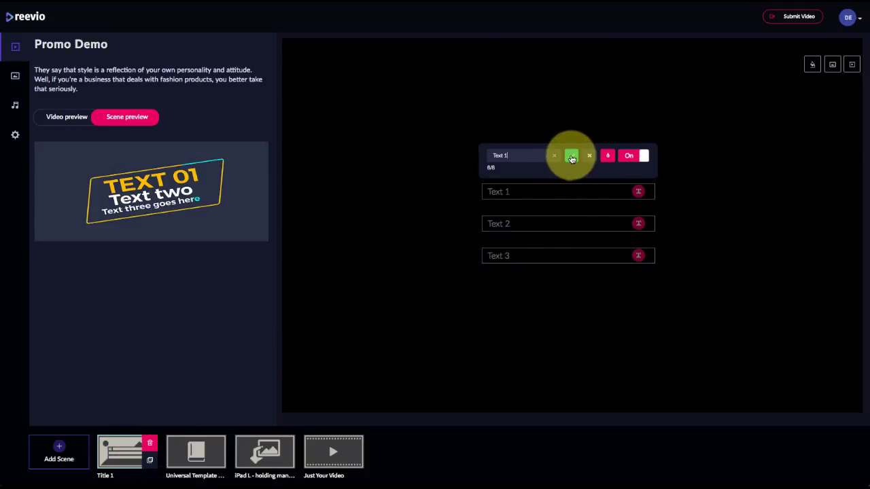
click(572, 158)
click(560, 224)
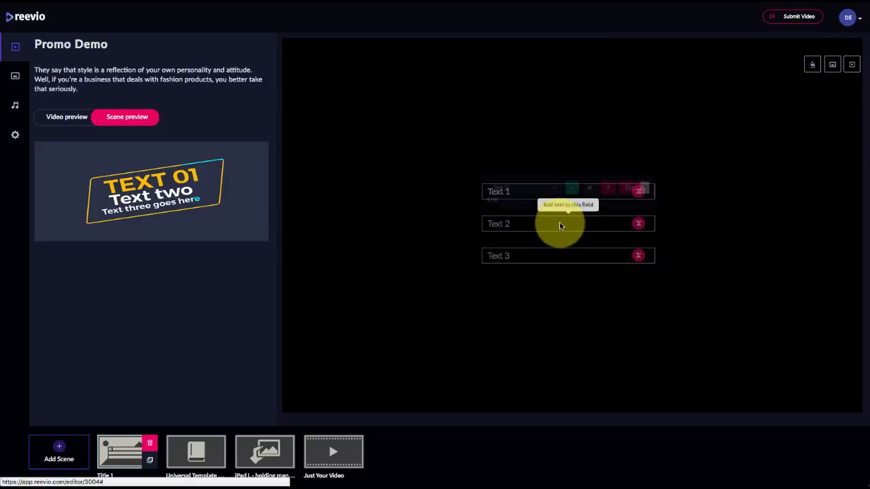
click(571, 189)
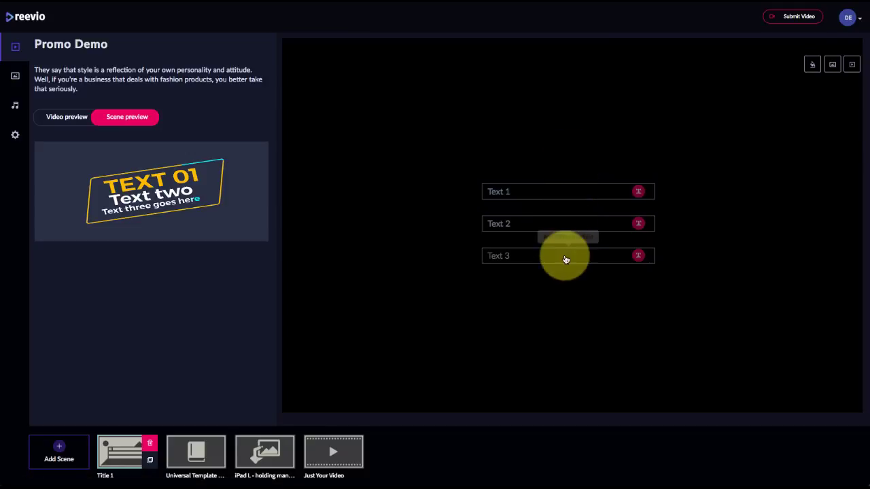
click(566, 258)
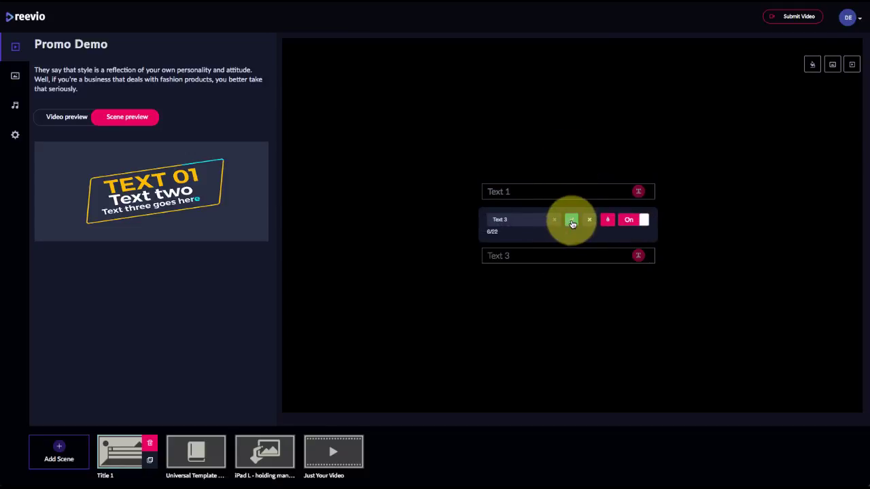
click(571, 222)
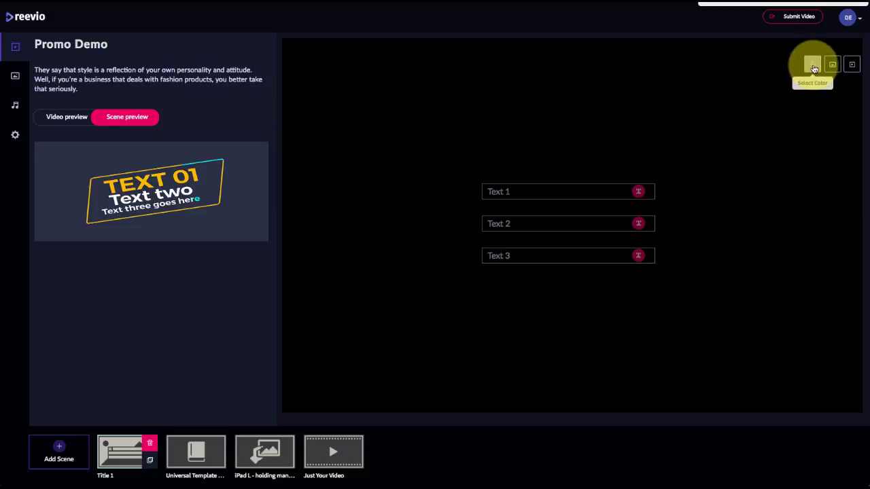
- Choose the clip of five people walking on the beach from the Reevio library's People category as the Title 1 scene's background video
click(852, 67)
click(281, 58)
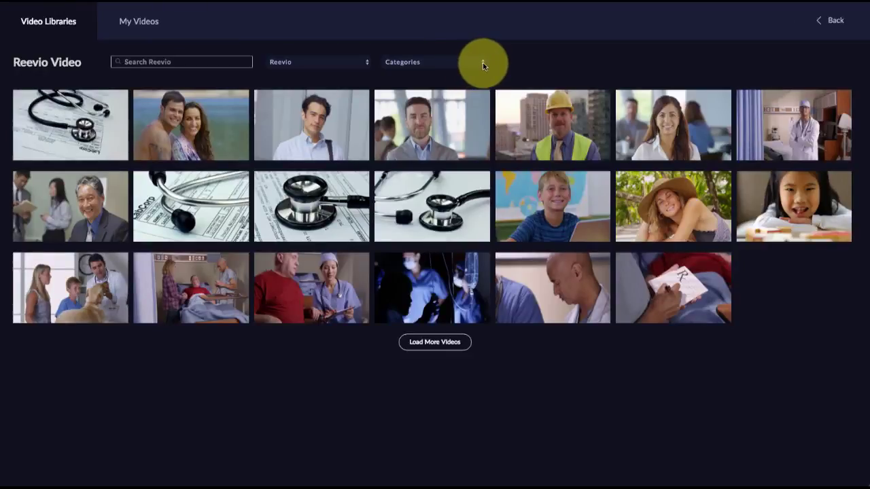
click(482, 63)
click(402, 80)
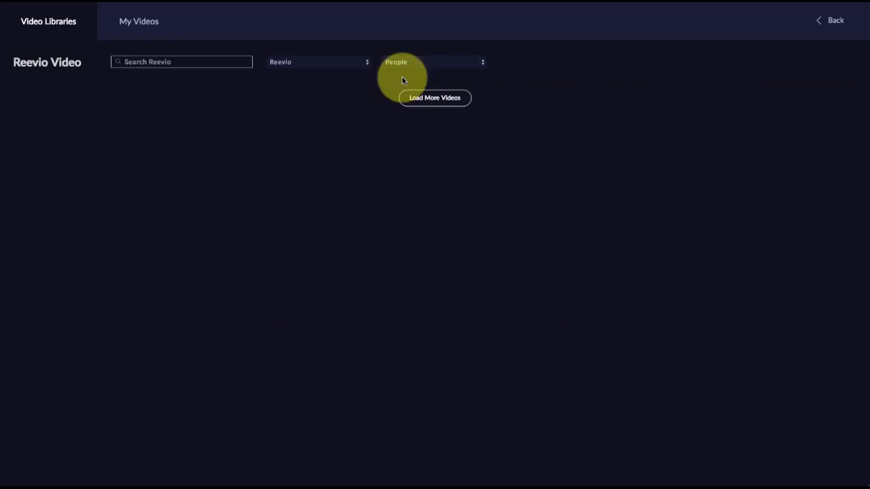
mouse_move(311, 294)
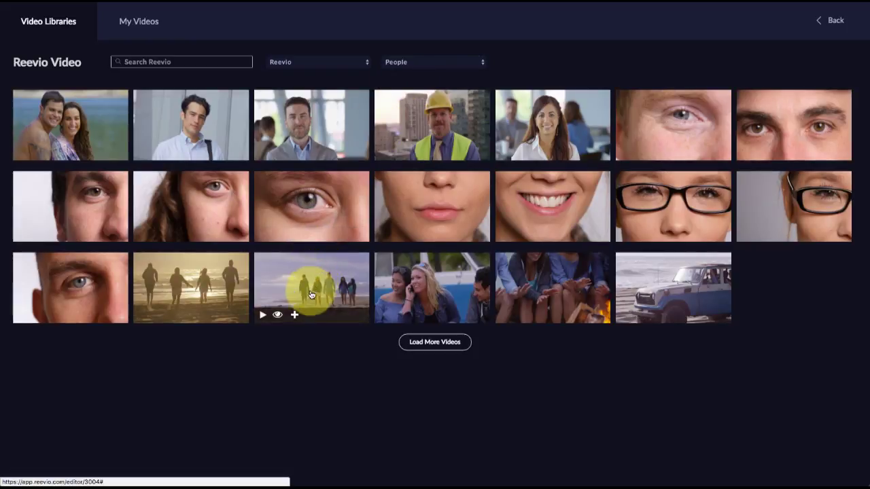
click(295, 316)
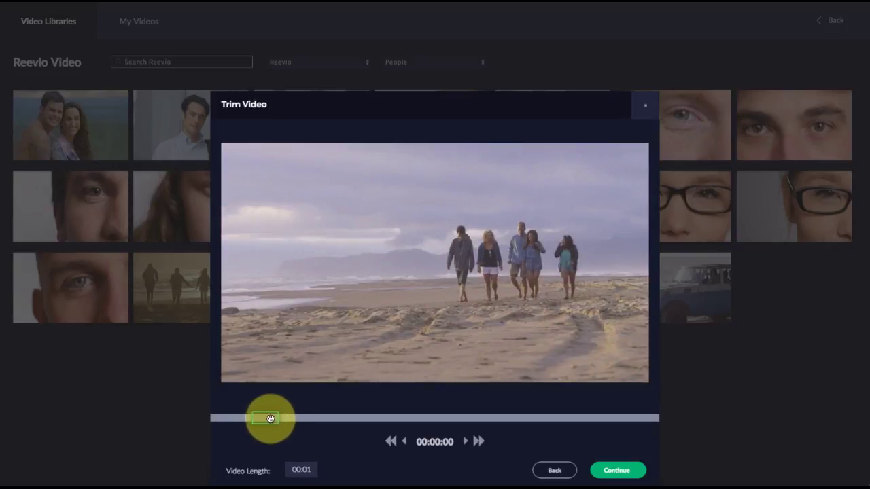
- Trim the beach walk clip to a segment with a length of 00:01 and apply it as the scene background
drag(278, 420, 290, 418)
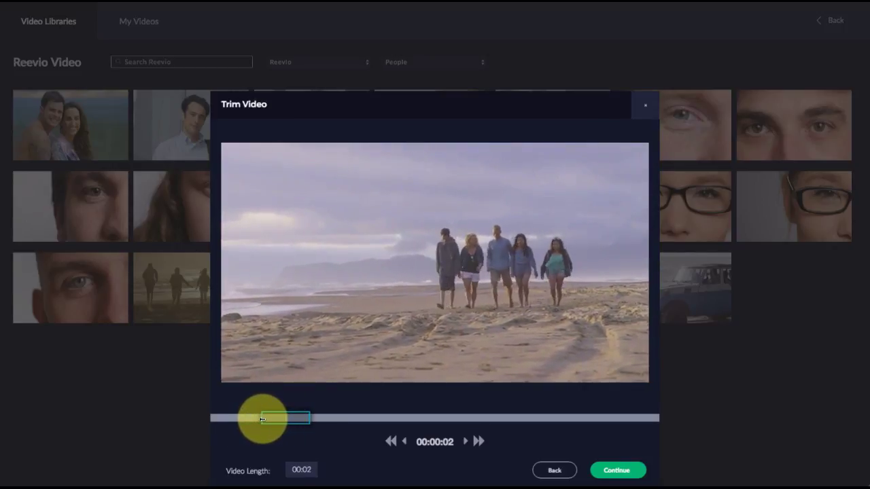
drag(269, 420, 273, 419)
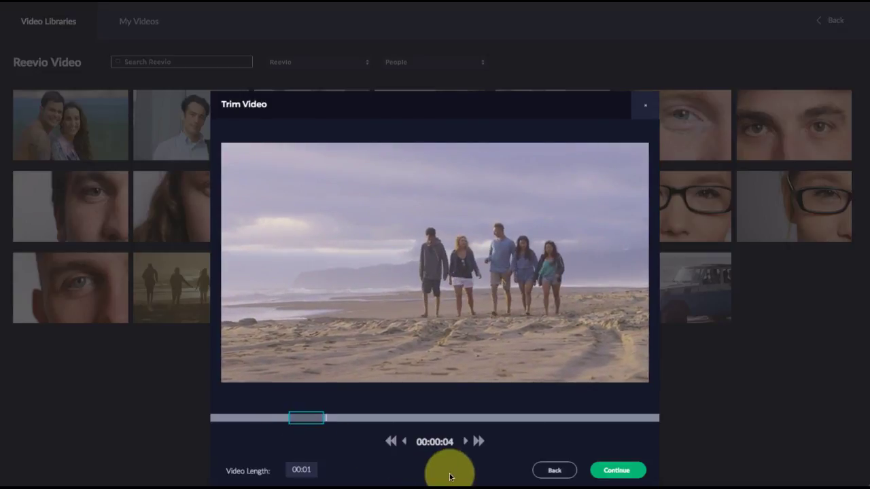
click(617, 472)
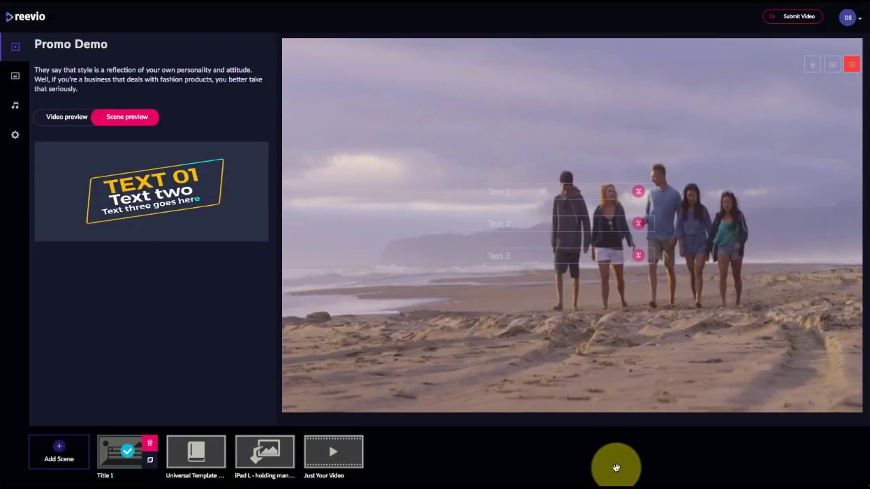
- Select the Universal Template book scene and confirm the texts "Text 1" and "Text 2" in its two text fields
click(192, 452)
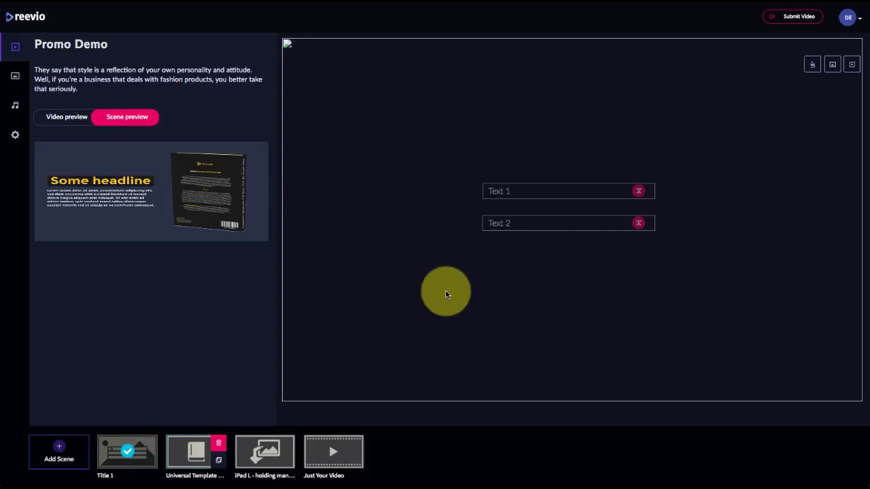
click(524, 194)
click(574, 157)
click(552, 227)
click(569, 184)
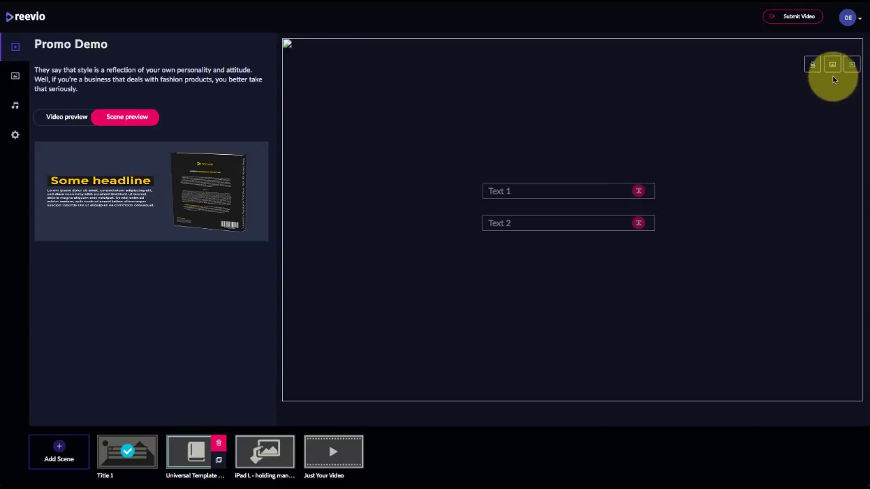
- Set the book scene's background to a medium sky blue from the Reevio colors
click(813, 65)
drag(848, 120, 841, 262)
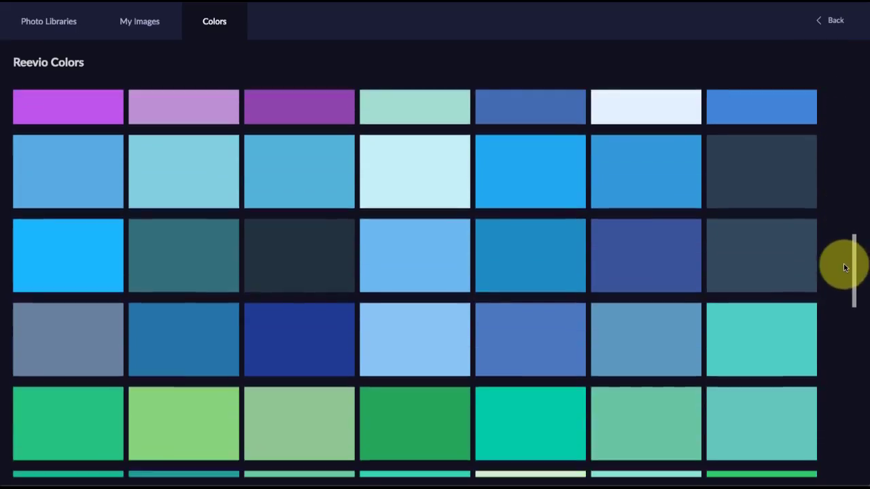
click(303, 172)
click(605, 311)
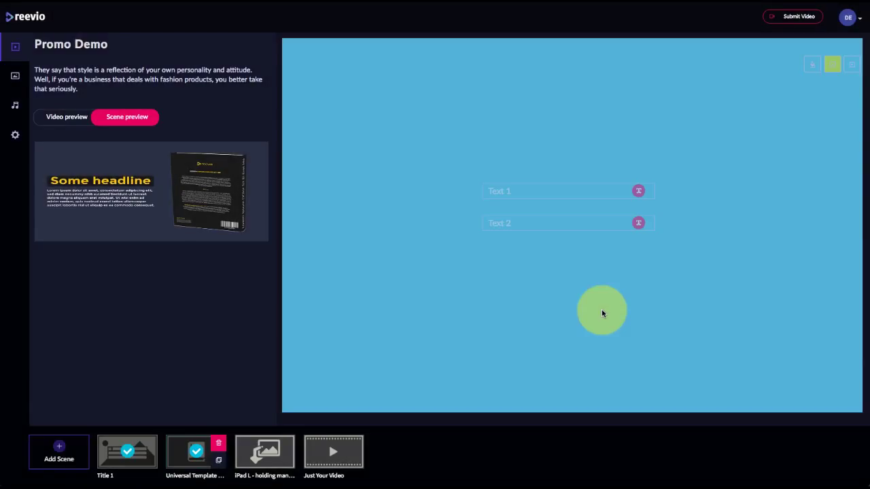
- Fill the iPad L scene's video field with a trimmed clip of the jeep on the beach from the Reevio library's People category
click(263, 451)
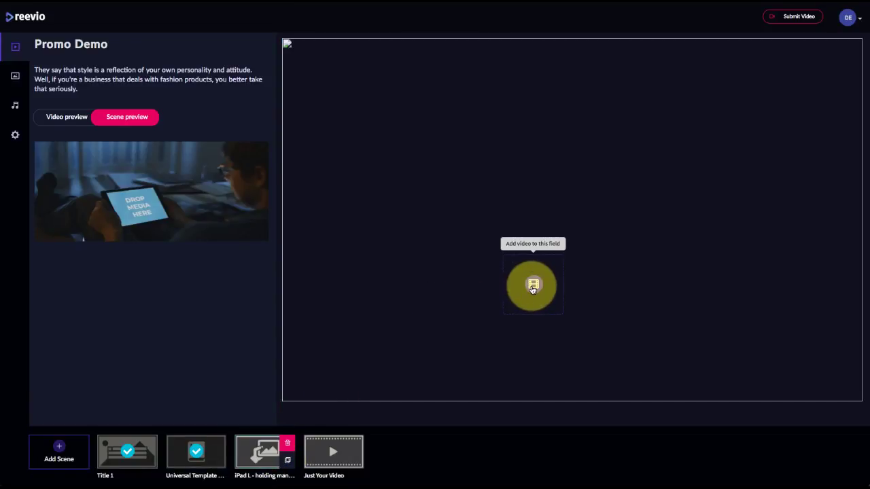
click(533, 285)
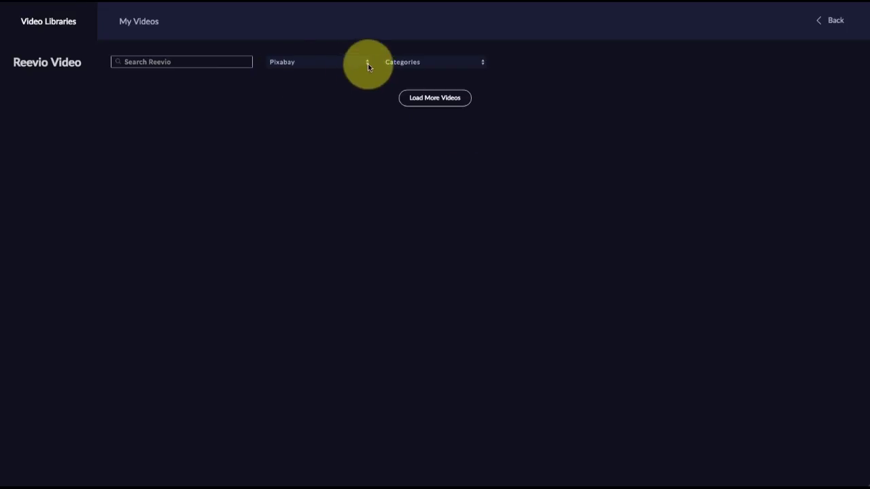
click(368, 63)
click(361, 52)
click(483, 62)
click(403, 84)
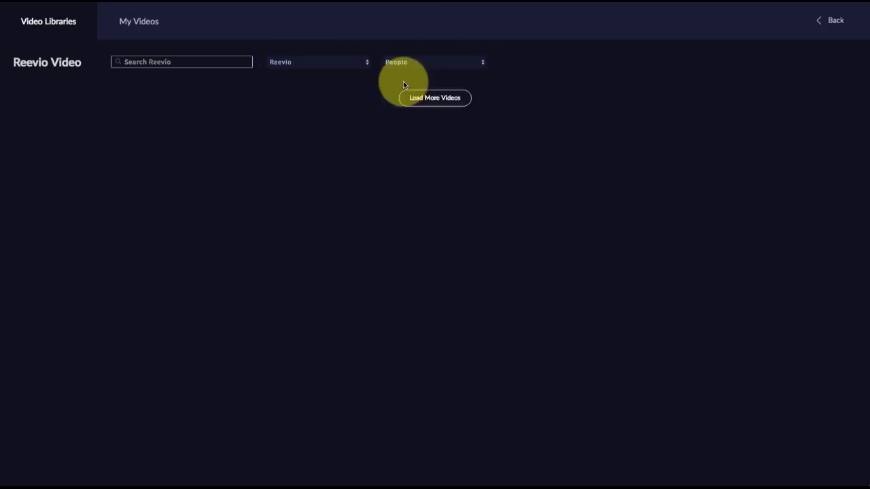
click(653, 311)
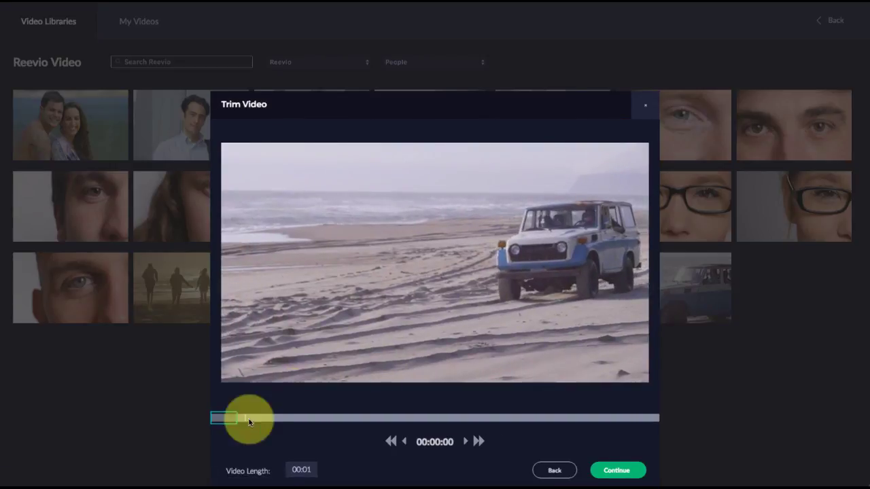
drag(249, 422, 327, 416)
click(615, 469)
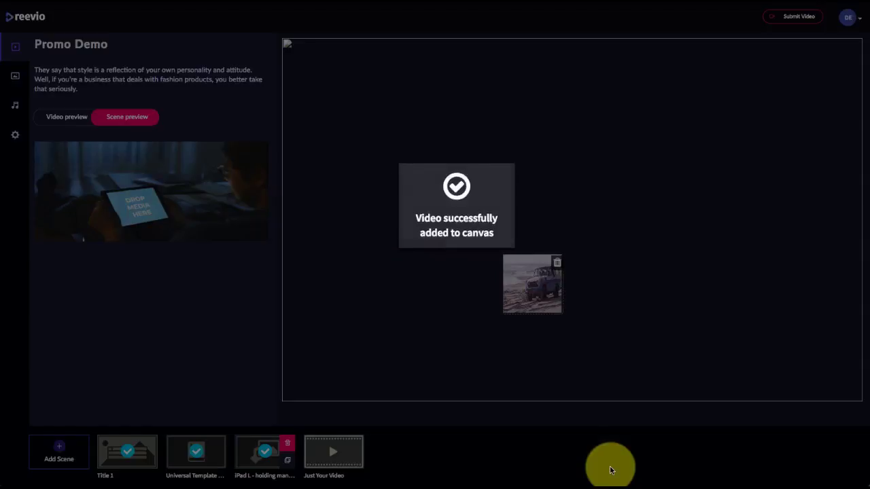
- Fill the Just Your Video scene's field with the four-person office meeting clip from Reevio's Business category, trimmed to a length of 00:09
click(333, 451)
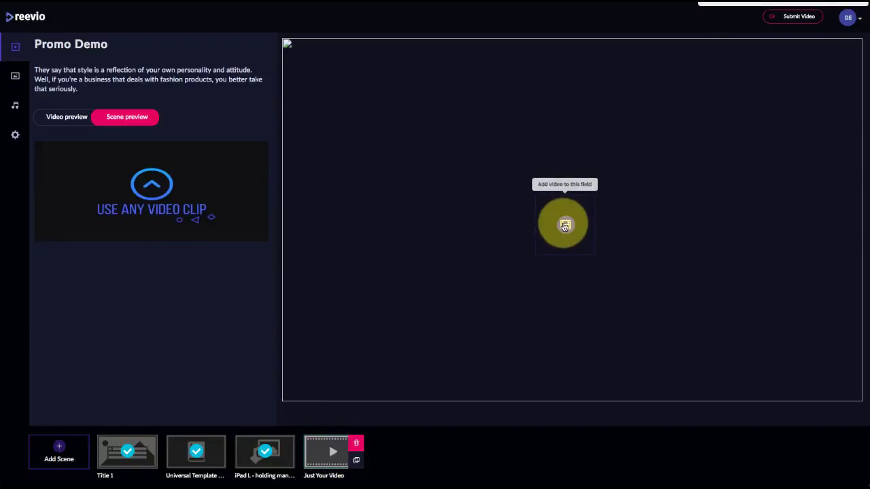
click(564, 226)
click(484, 62)
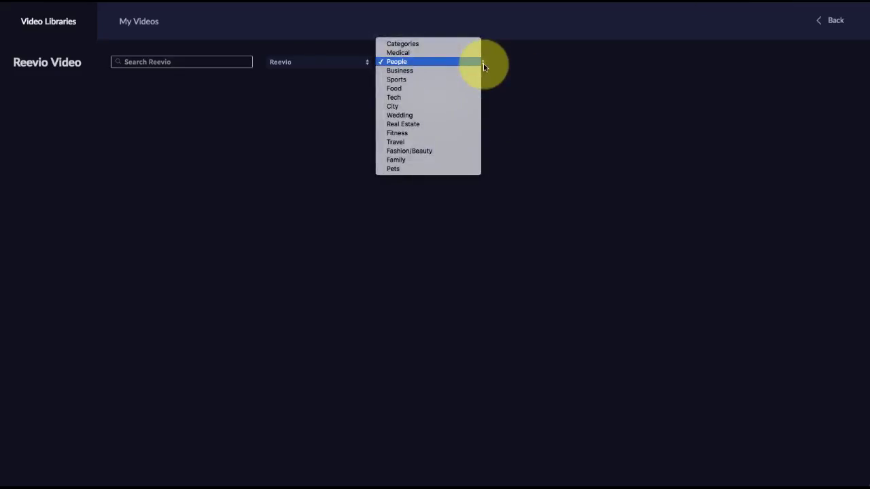
click(397, 71)
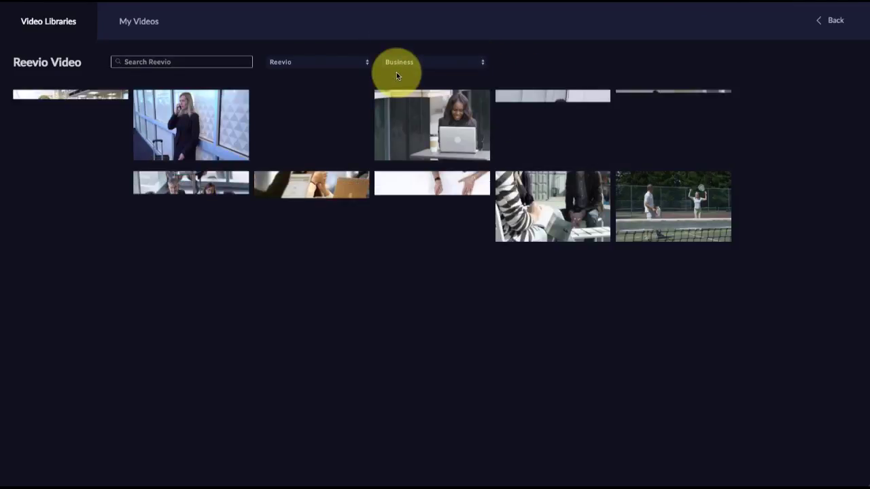
click(175, 234)
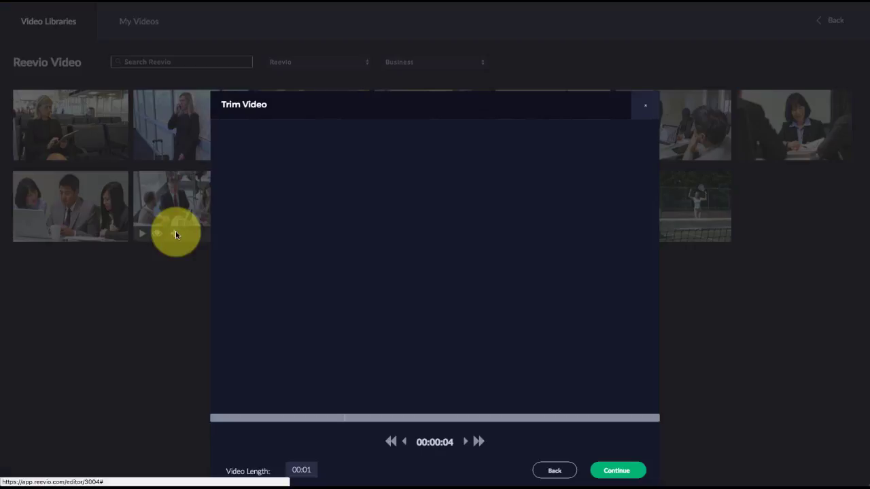
drag(227, 417, 394, 419)
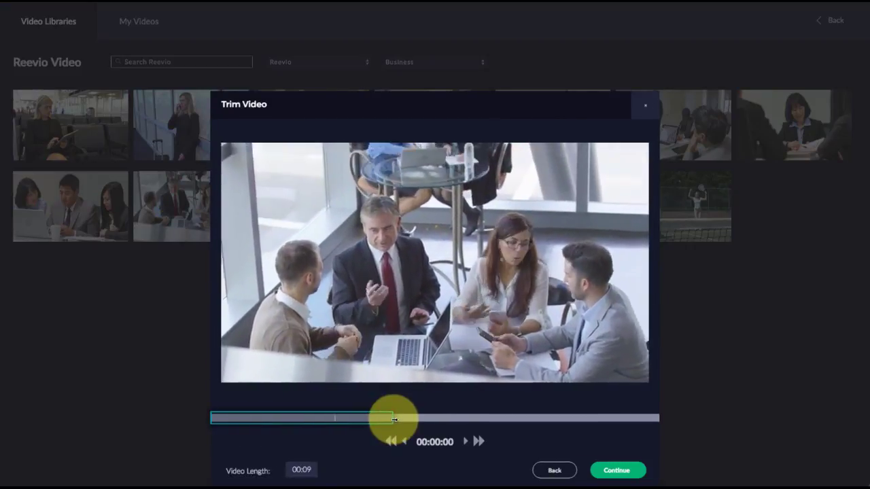
click(612, 470)
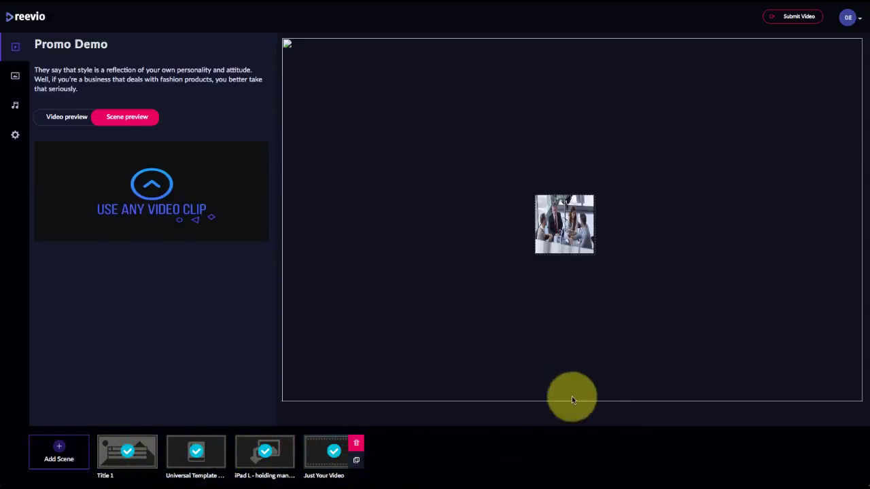
- Submit the finished Promo Demo video for rendering
click(792, 20)
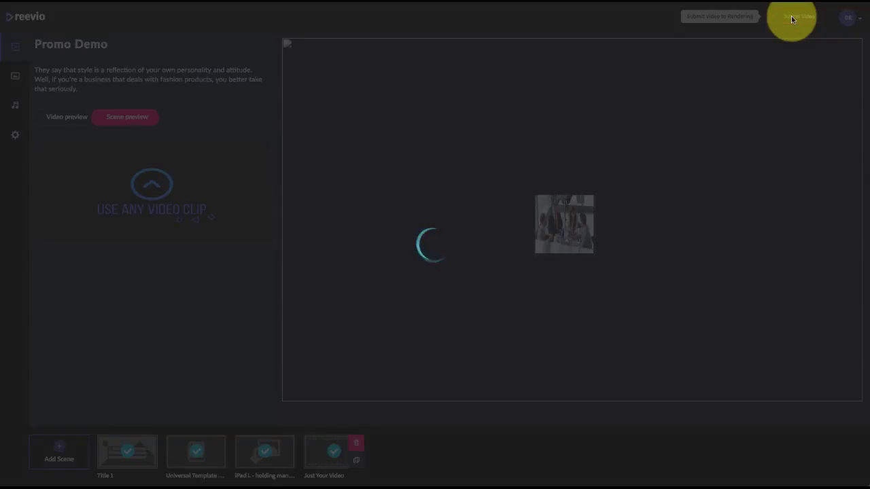